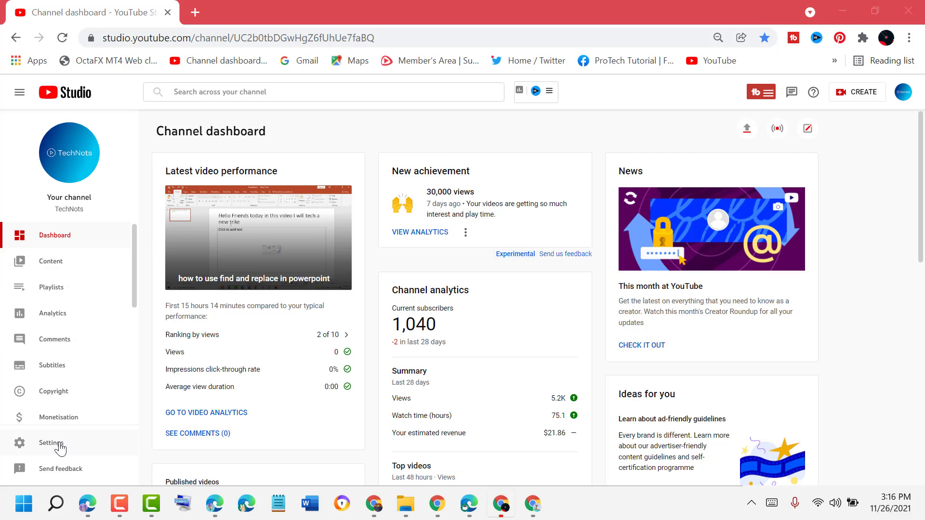
left_click(52, 443)
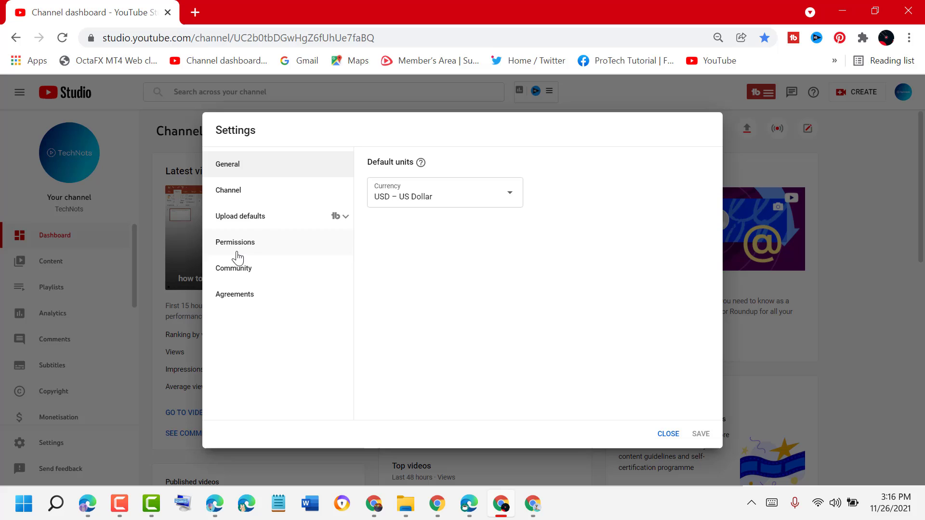
left_click(242, 277)
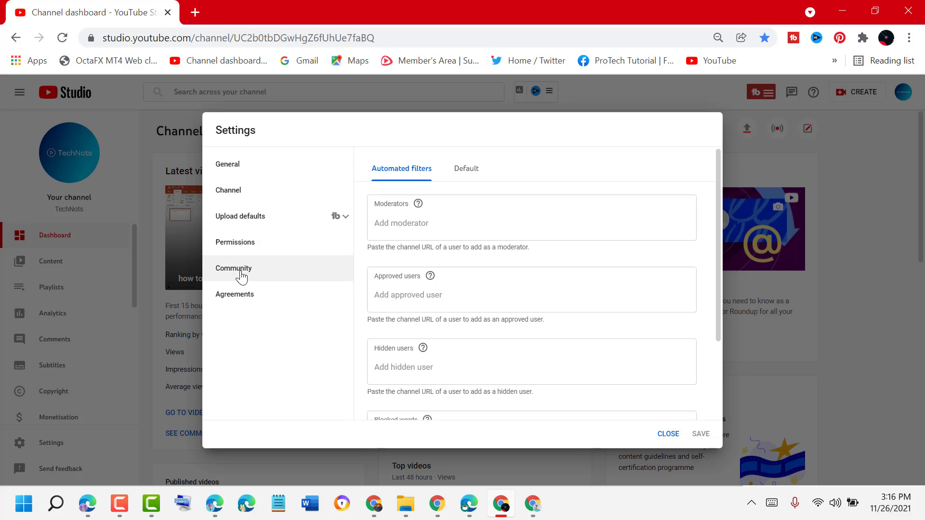
left_click(466, 170)
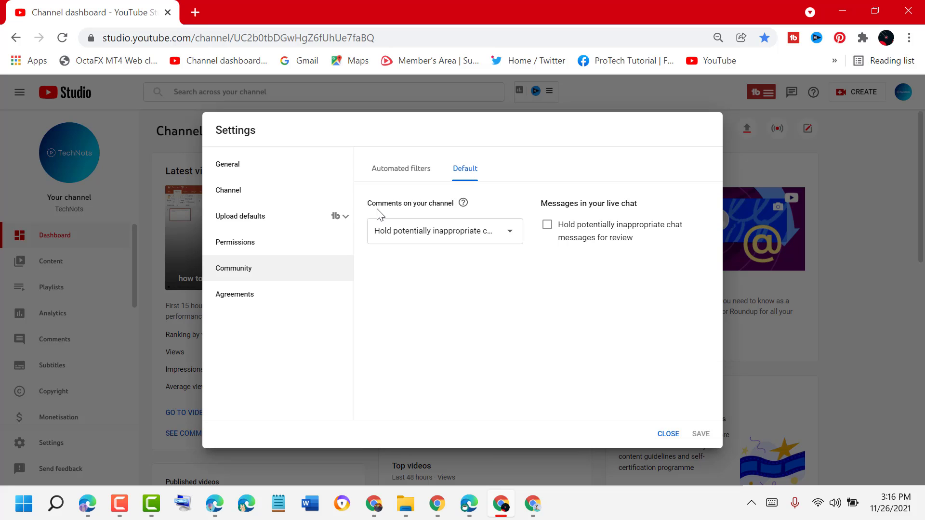
Step: Set 'Comments on your channel' to 'Hold potentially inappropriate comments for review'
left_click(508, 241)
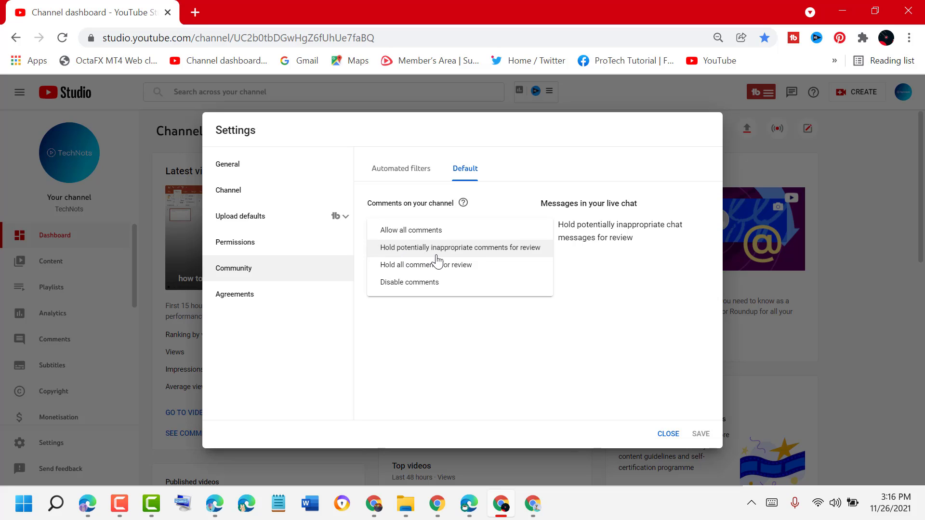
left_click(506, 253)
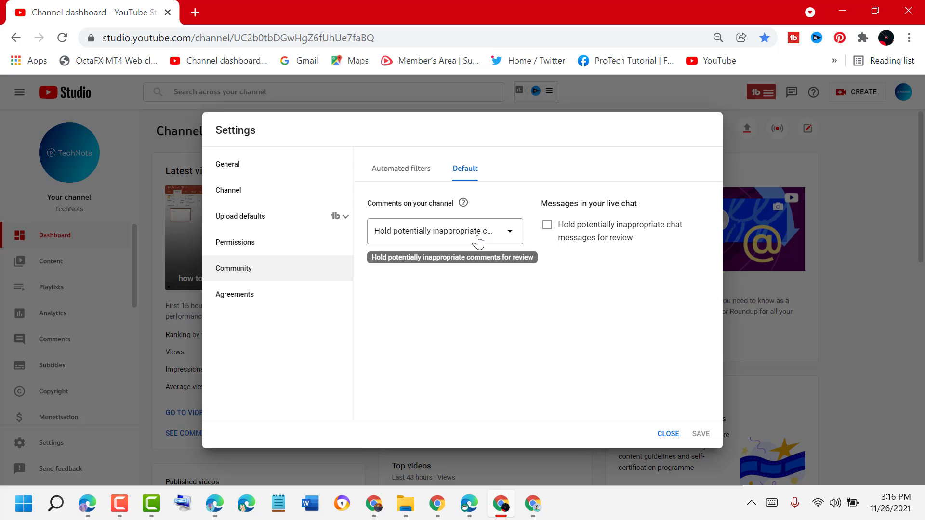
Step: Enable 'Hold potentially inappropriate chat messages for review' and save the Community settings
left_click(547, 226)
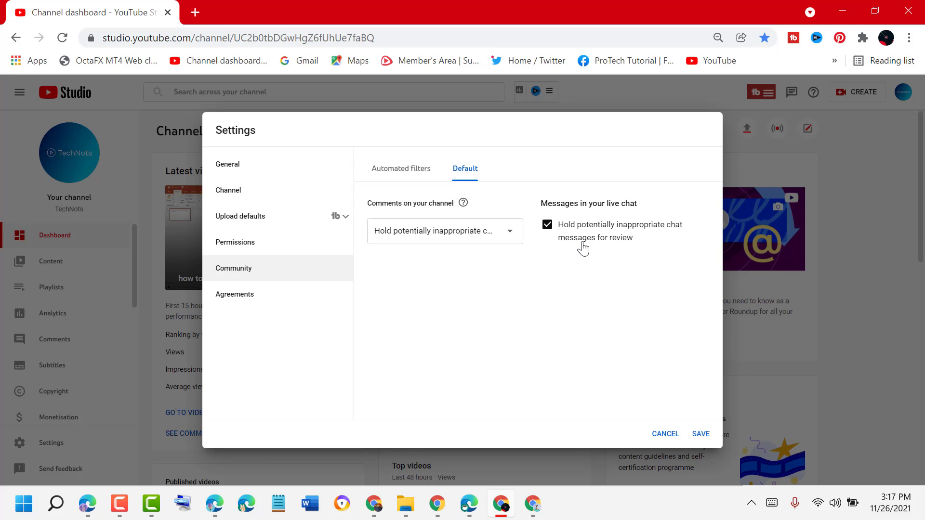
left_click(700, 435)
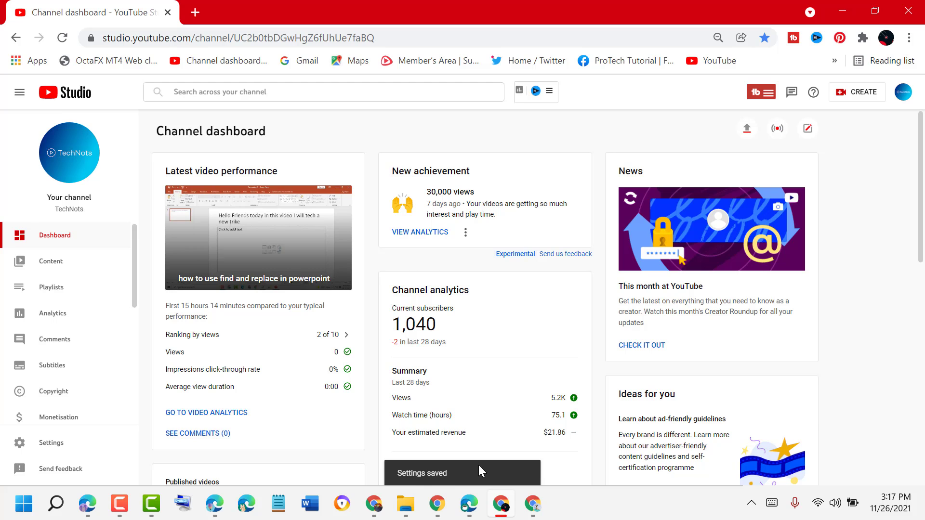
scroll(530, 306, "down", 3)
scroll(167, 318, "down", 2)
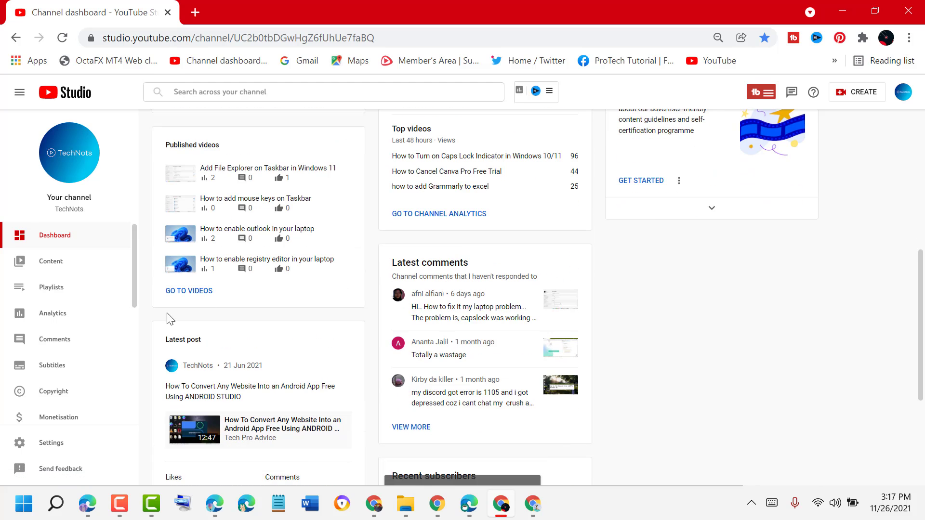
scroll(440, 336, "down", 3)
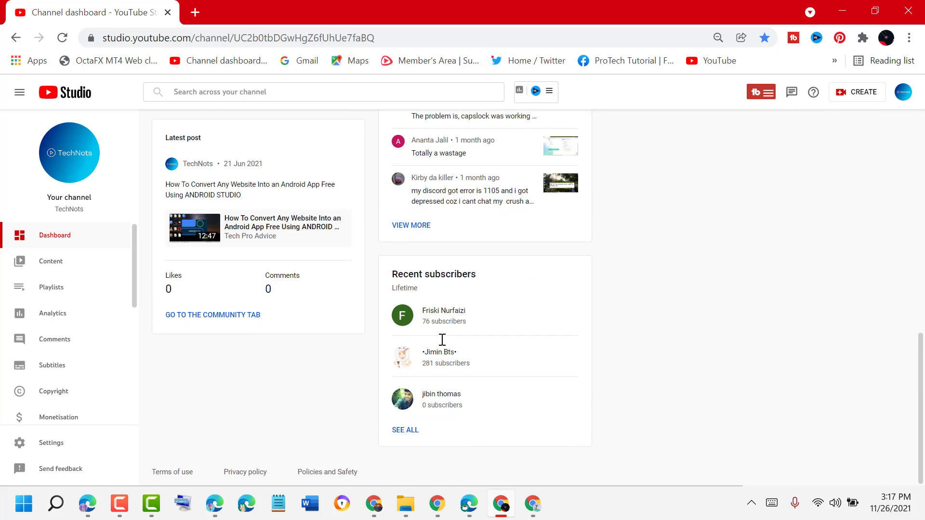